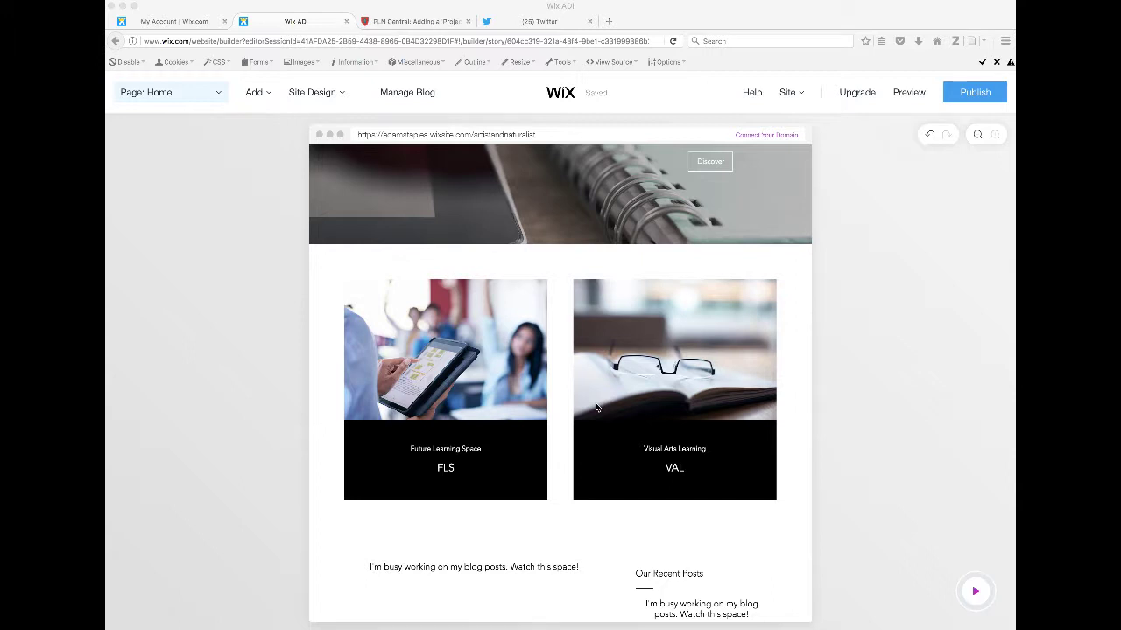
Select the FLS and VAL Projects section and open its Designs panel from Edit.
click(911, 424)
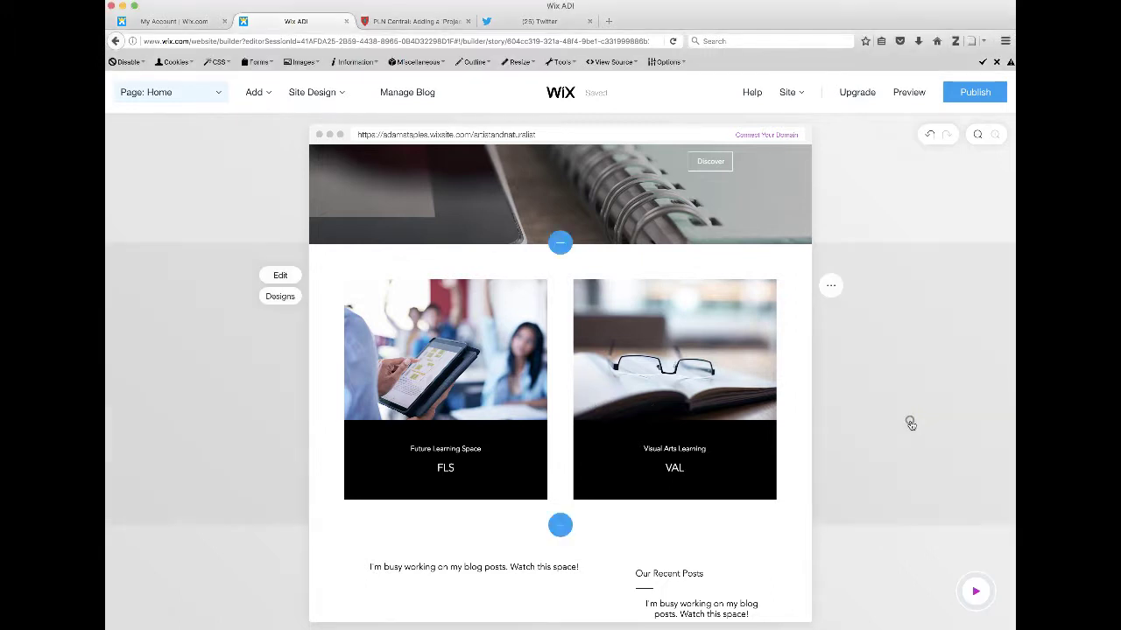
click(190, 580)
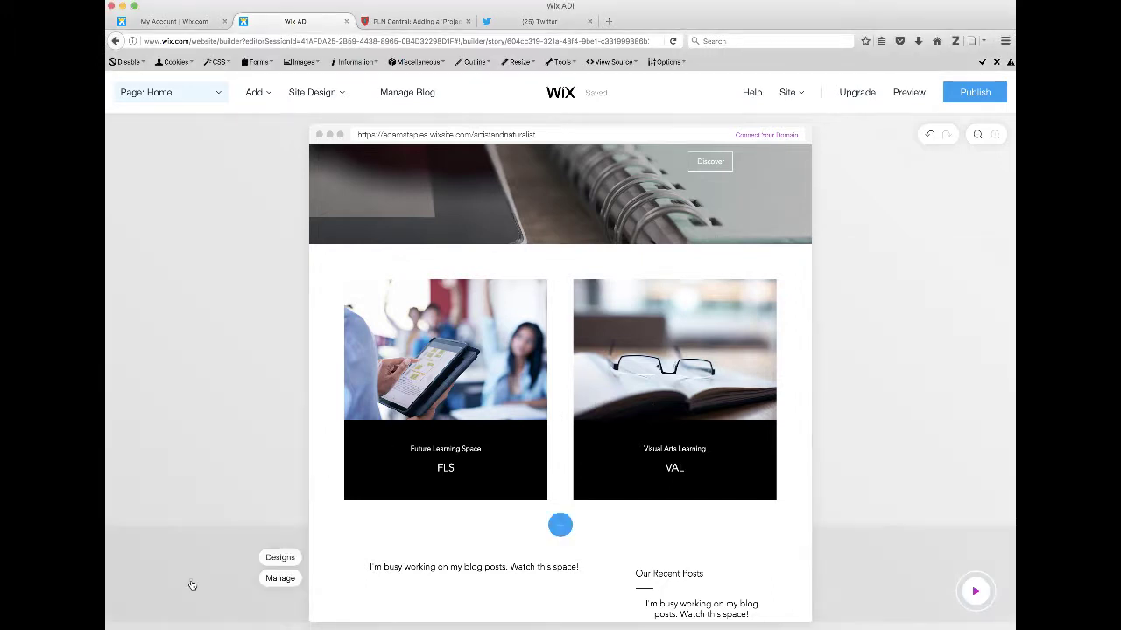
scroll(254, 482, down, 6)
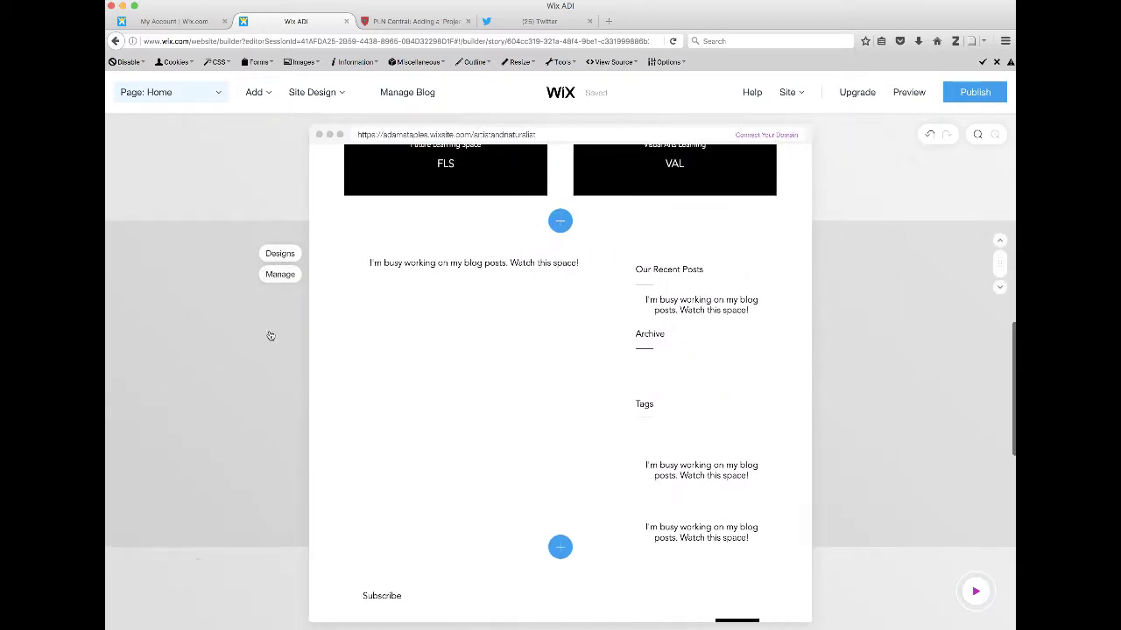
scroll(270, 336, up, 1)
scroll(271, 336, up, 4)
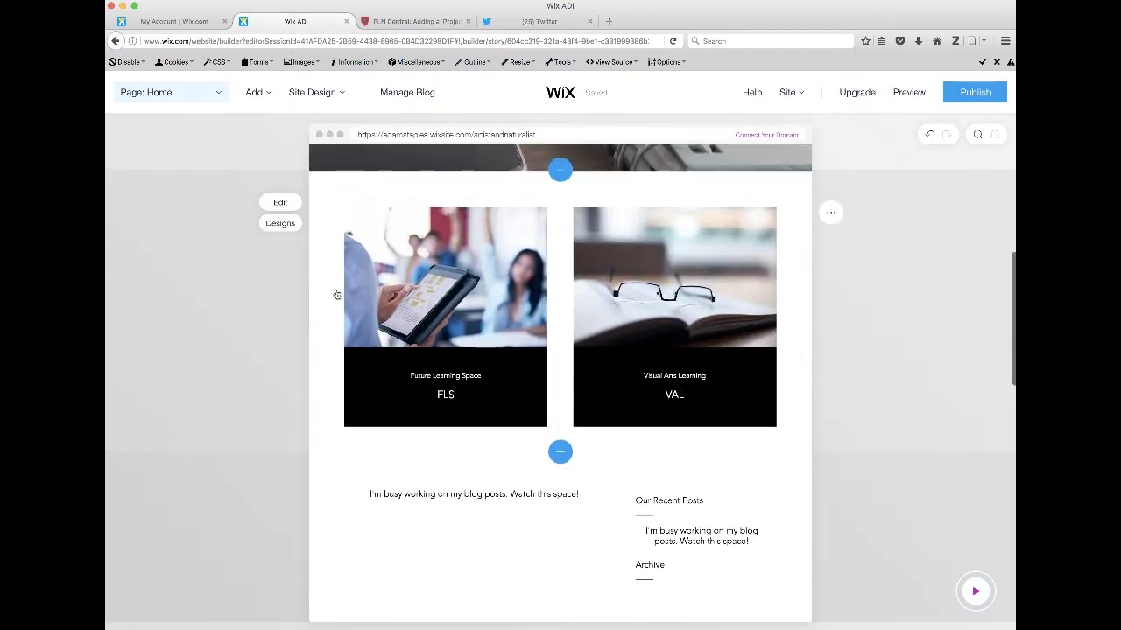
click(281, 227)
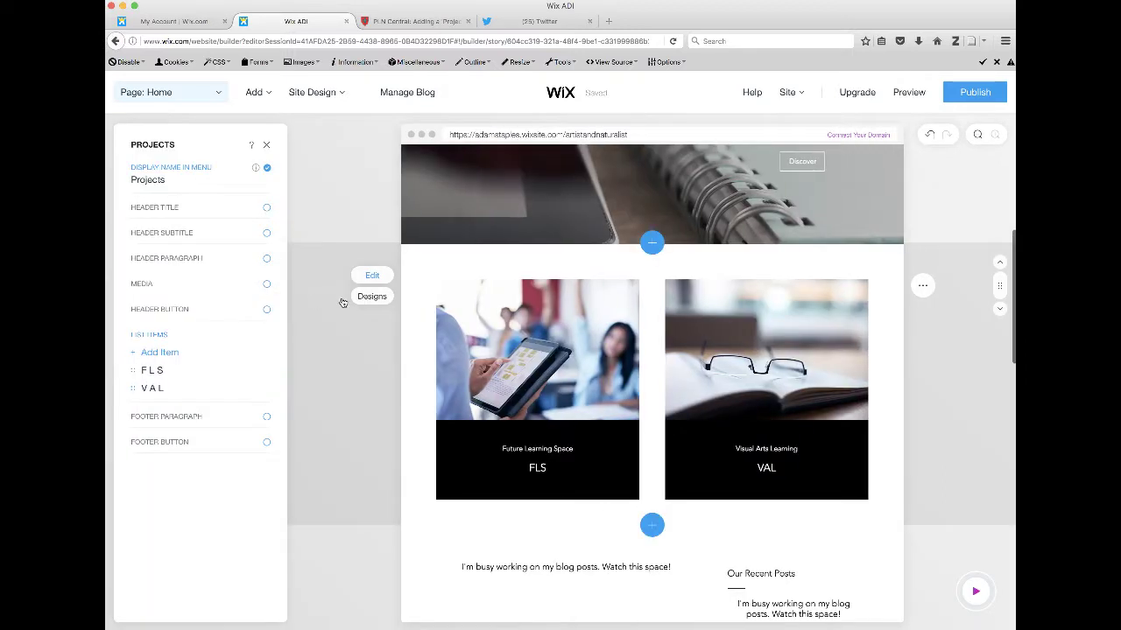
click(372, 297)
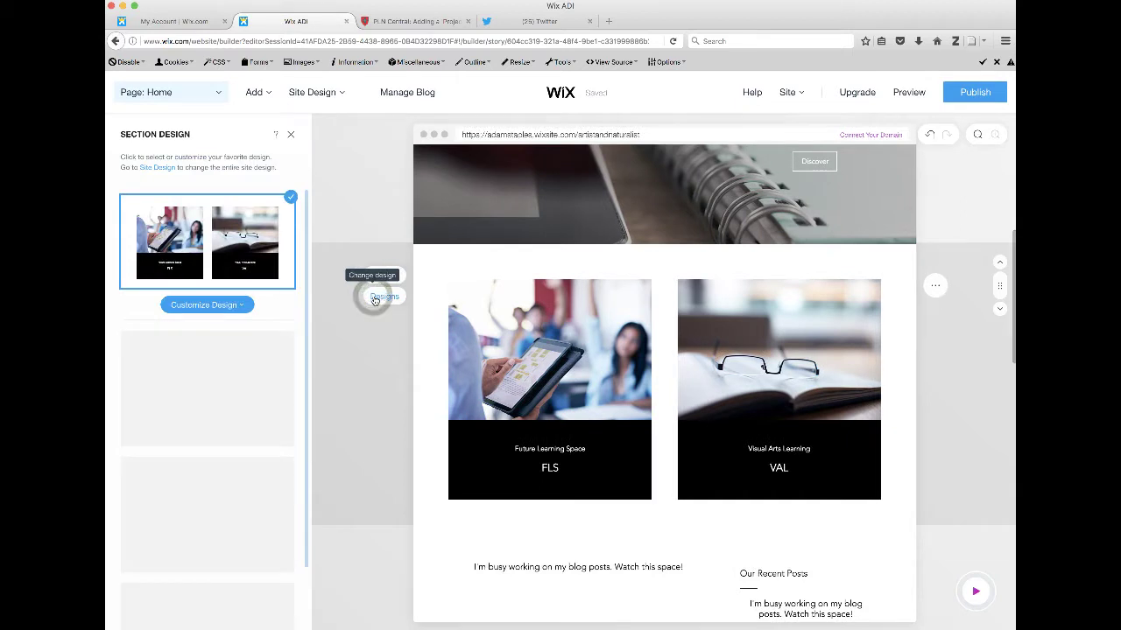
Apply the circular-image design with titles below to the Projects section.
click(230, 306)
scroll(233, 317, down, 3)
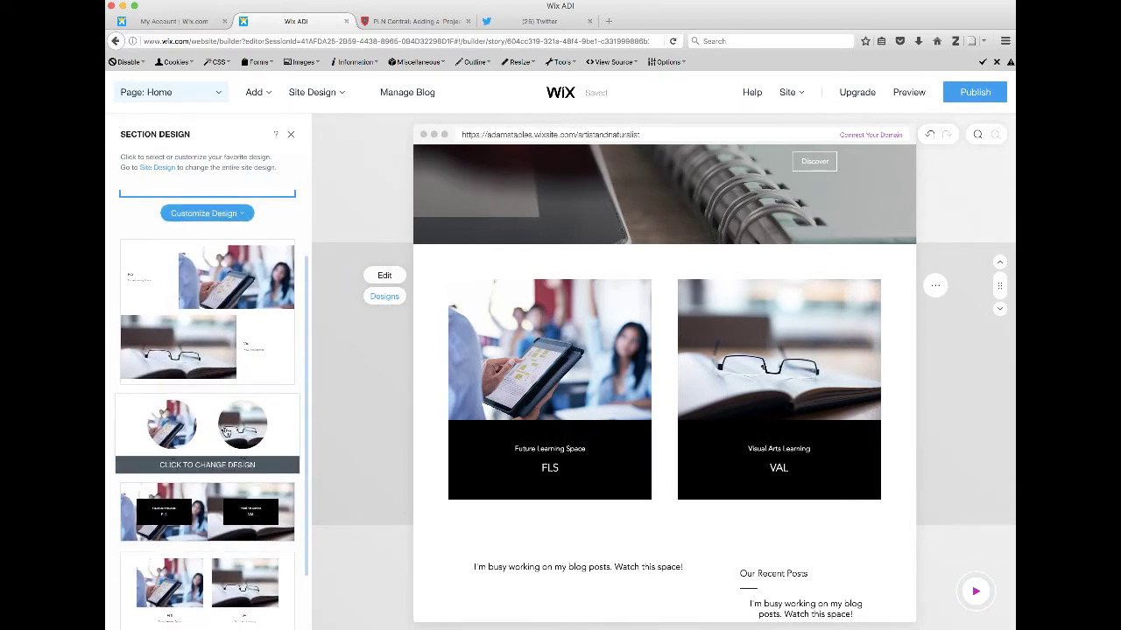
double_click(226, 431)
click(226, 431)
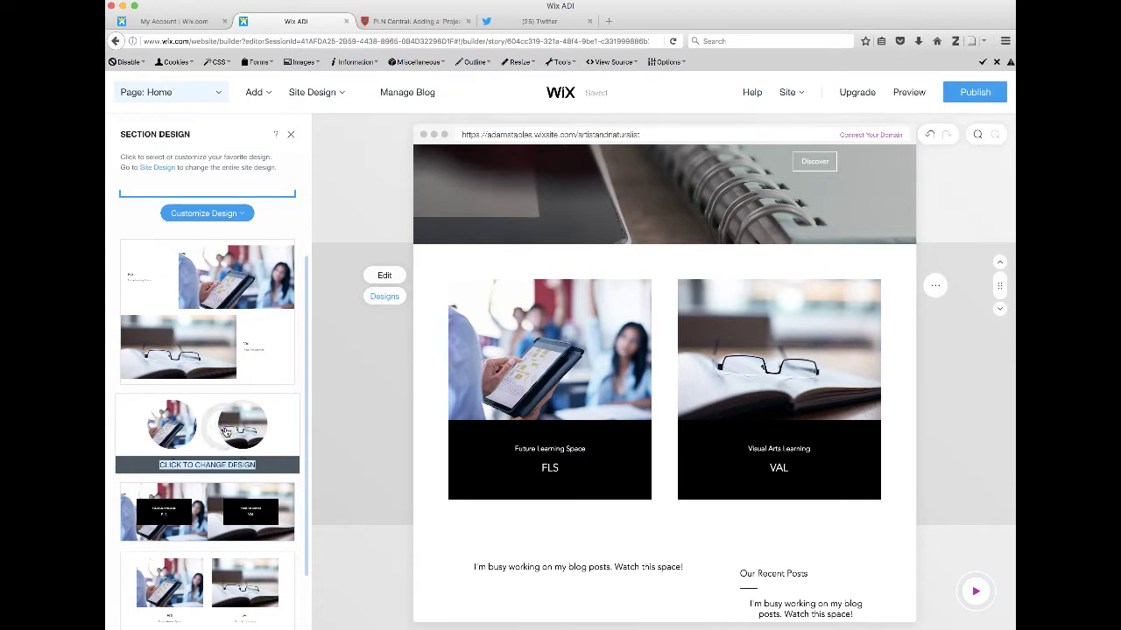